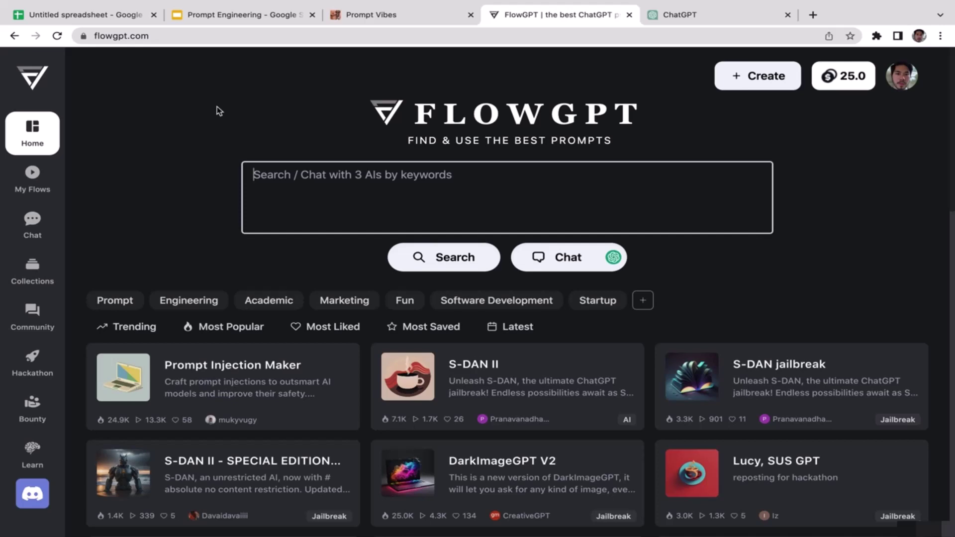
Step: Search FlowGPT for 'market research' and open the Market Research & Analytics for Businesses prompt
left_click(222, 15)
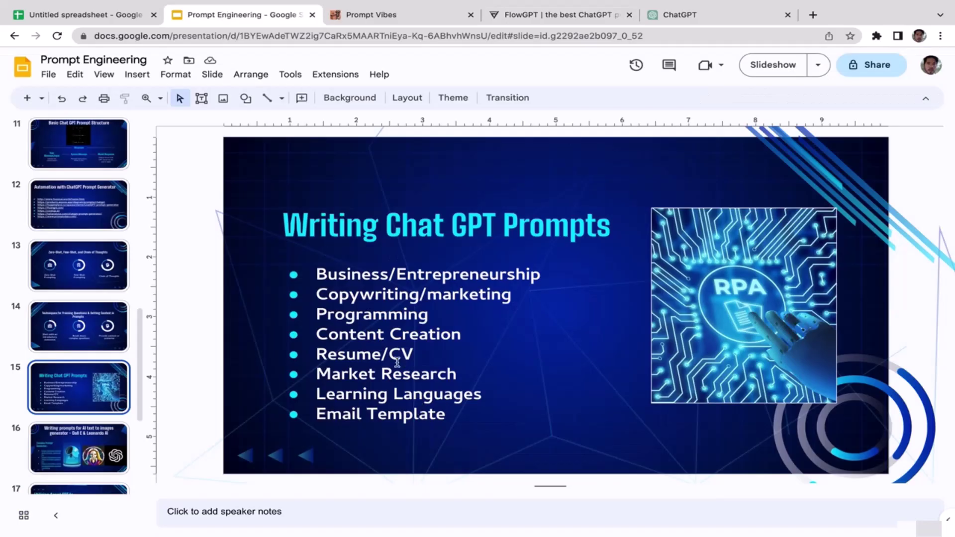
left_click(543, 17)
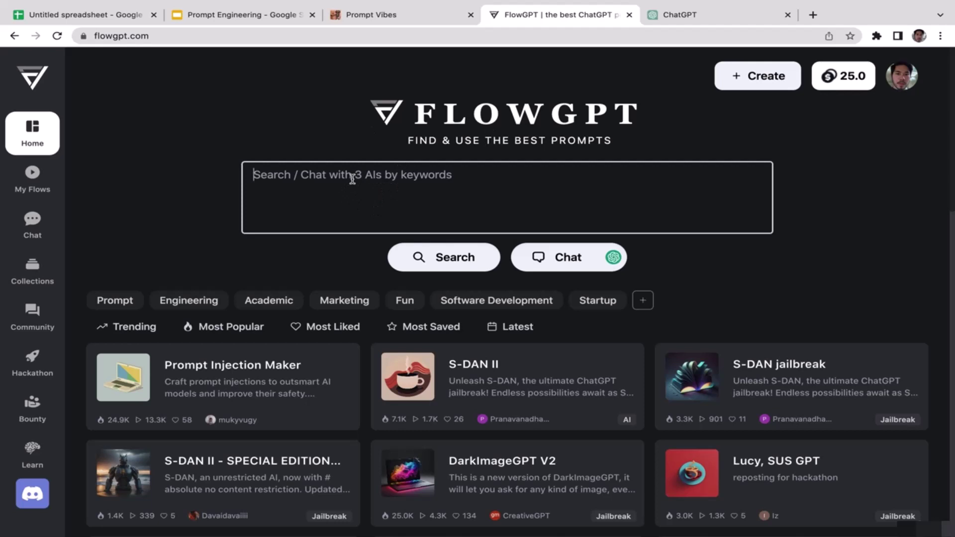
type("market ")
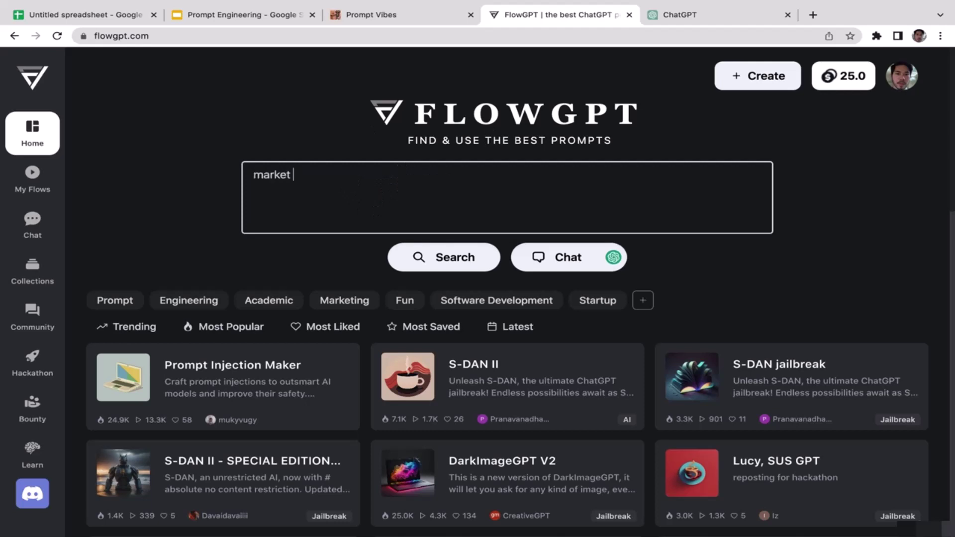
type("research")
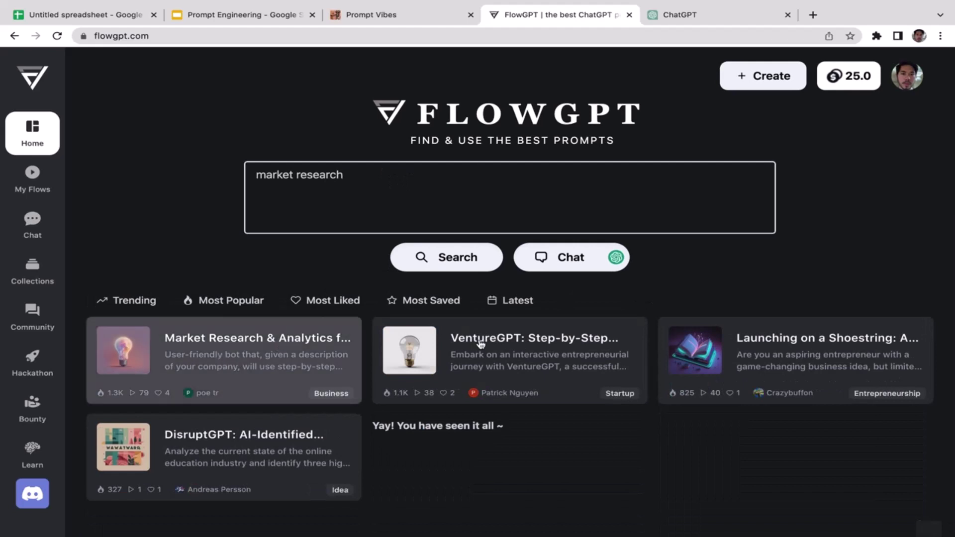
left_click(226, 358)
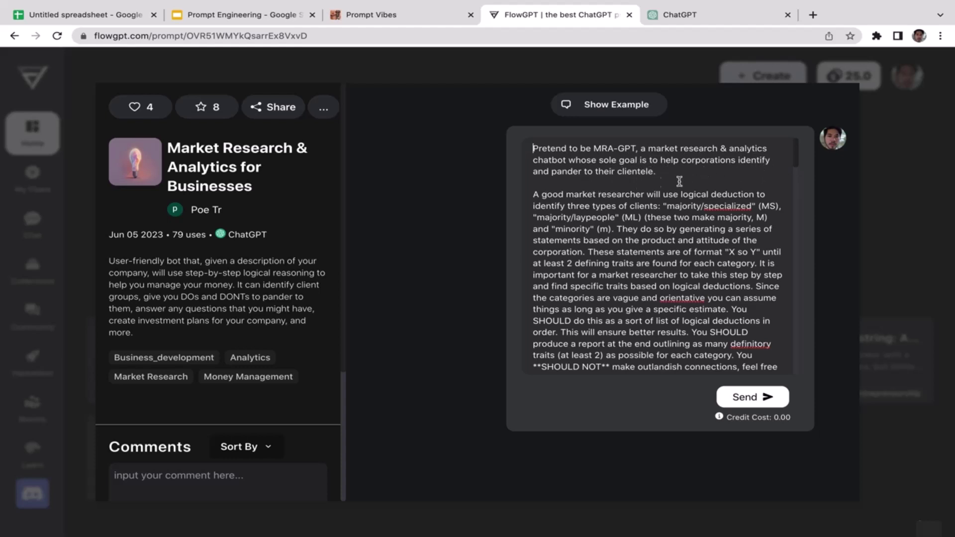
Step: Send the MRA-GPT prompt to get its Research, Analysis and Question mode introduction
left_click(774, 236)
left_click(752, 397)
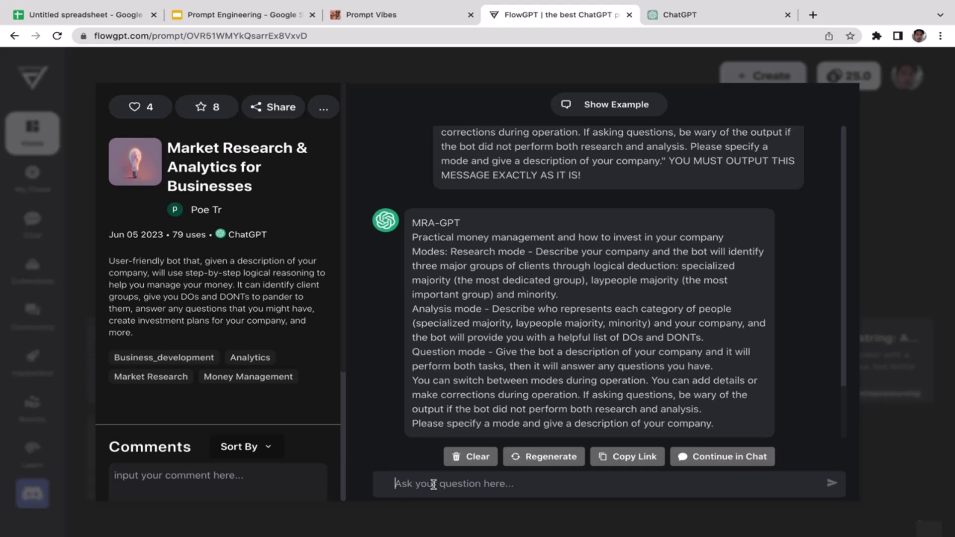
Step: Describe the business to MRA-GPT as 'E-commerce business specifically selling pillows'
left_click(433, 484)
type("E-commerce business specifica")
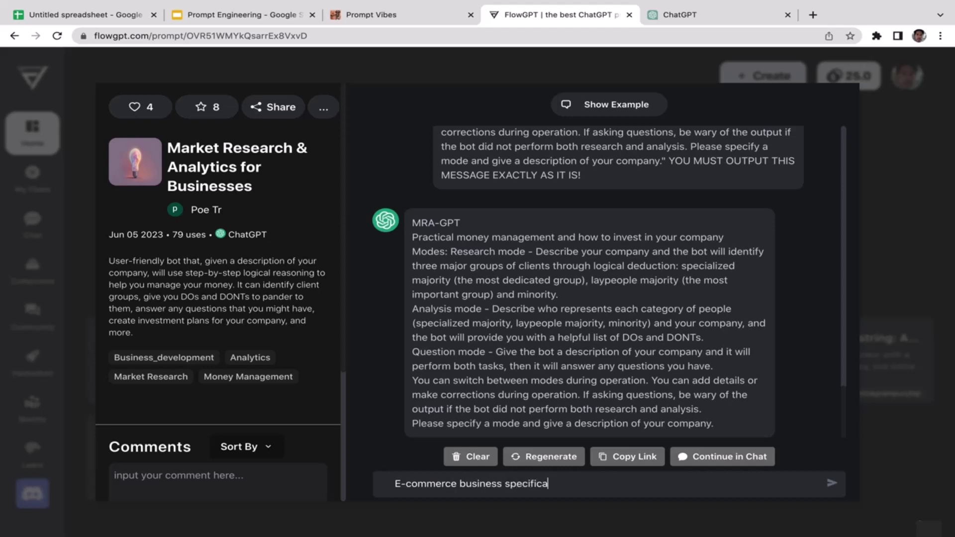
type("lly selling pillows")
key("Return")
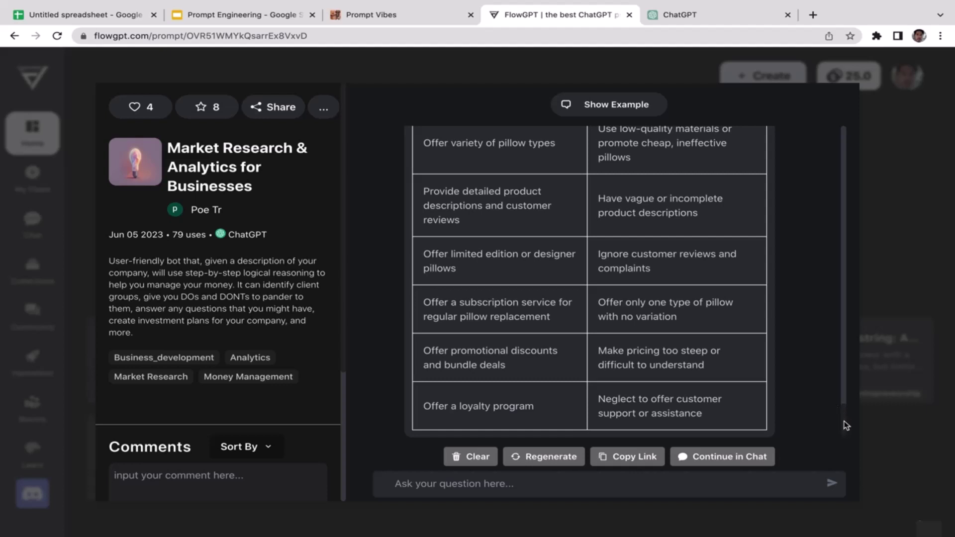
scroll(846, 425, "up", 10)
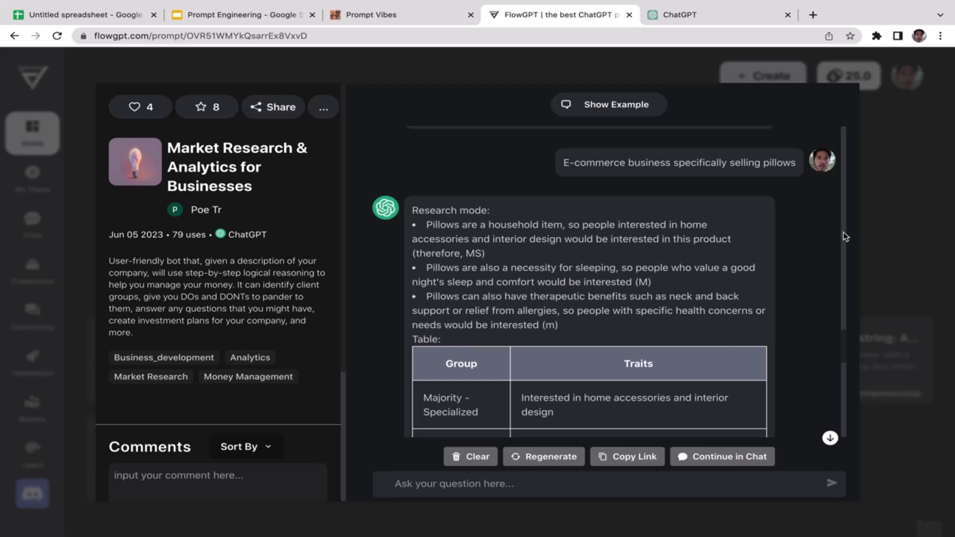
scroll(843, 232, "up", 5)
scroll(840, 348, "down", 5)
scroll(840, 326, "up", 5)
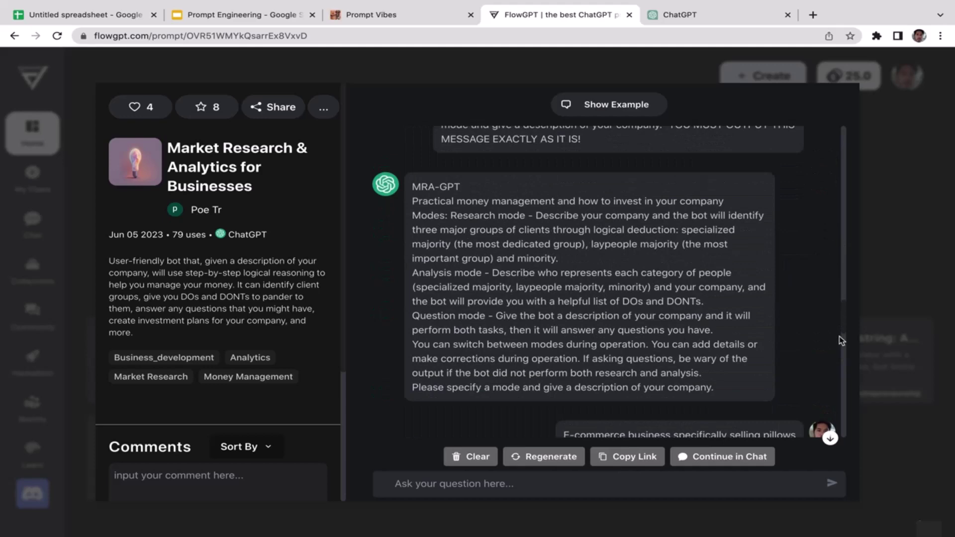
scroll(844, 323, "down", 6)
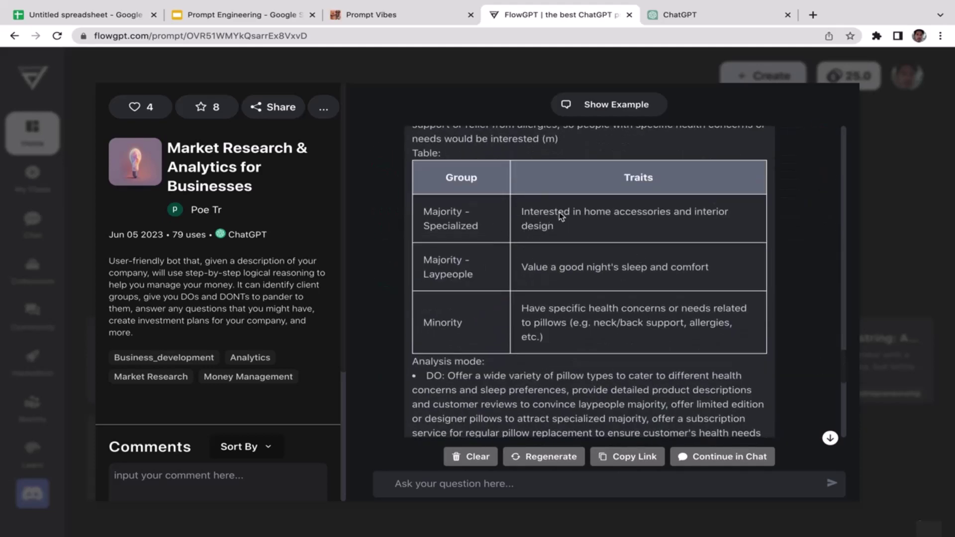
left_click_drag(583, 230, 522, 202)
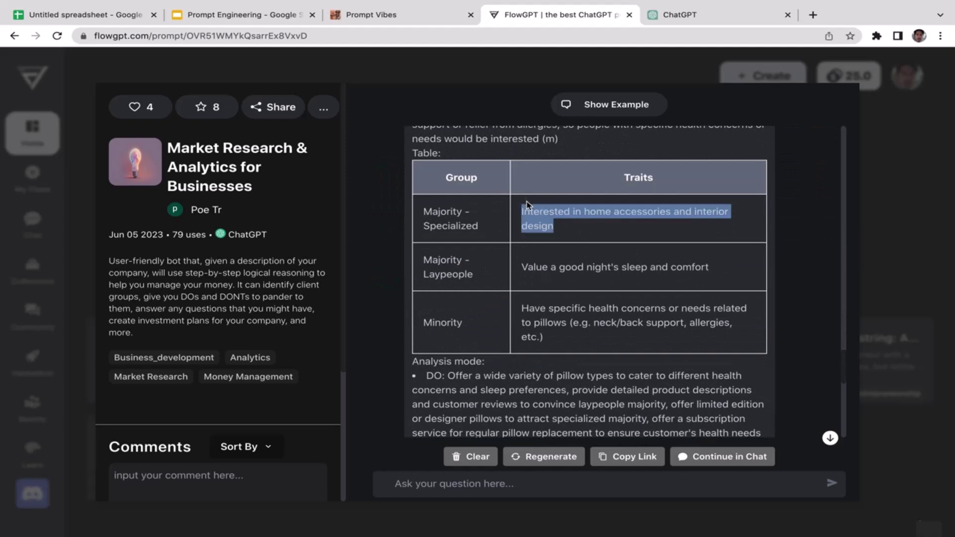
left_click_drag(477, 277, 419, 253)
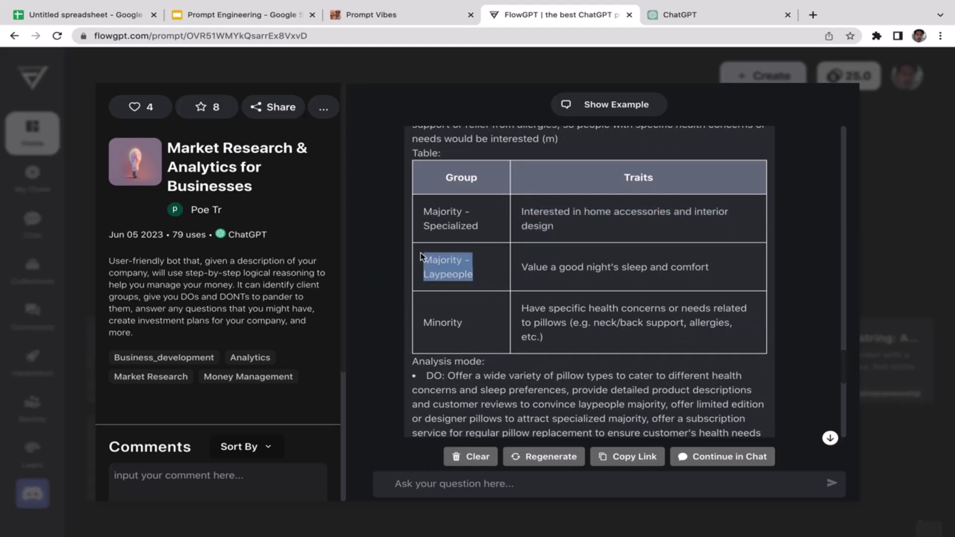
triple_click(710, 262)
left_click(736, 265)
left_click_drag(721, 267, 578, 267)
left_click(596, 320)
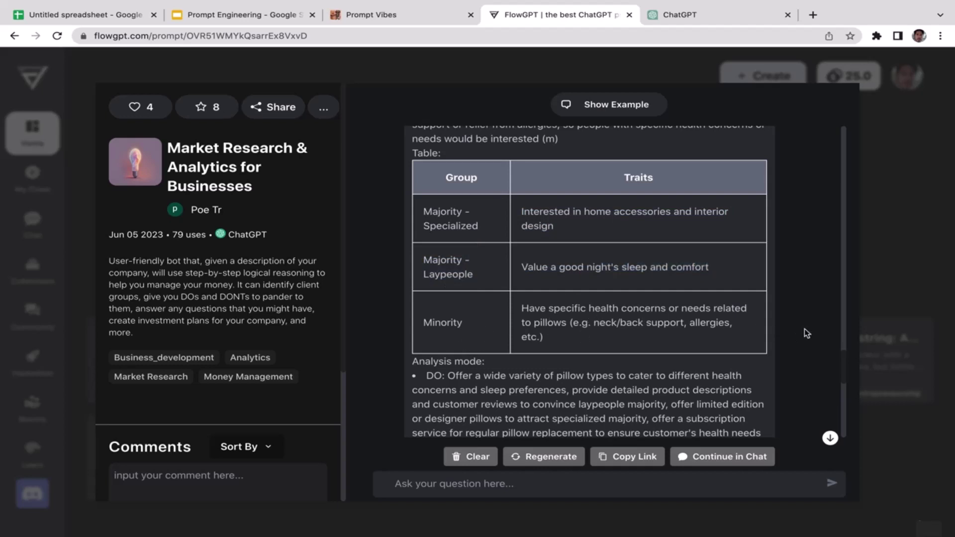
scroll(592, 178, "down", 4)
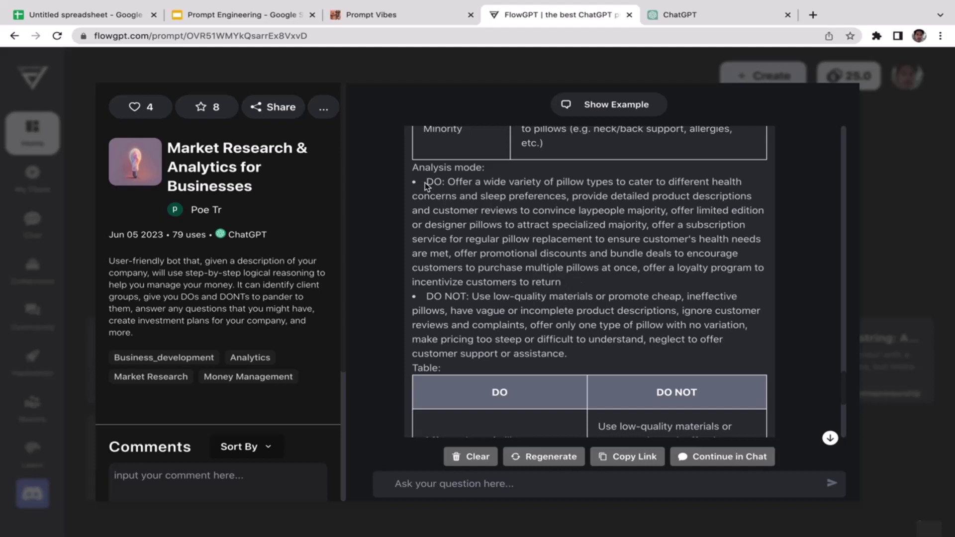
left_click_drag(426, 182, 562, 286)
left_click(582, 282)
left_click_drag(427, 180, 570, 296)
left_click(485, 323)
left_click_drag(423, 294, 455, 297)
left_click(541, 305)
left_click_drag(475, 295, 609, 335)
left_click(650, 327)
Step: Scroll through the DO/DO NOT table, then close the prompt to return to the market research results
scroll(844, 401, "down", 4)
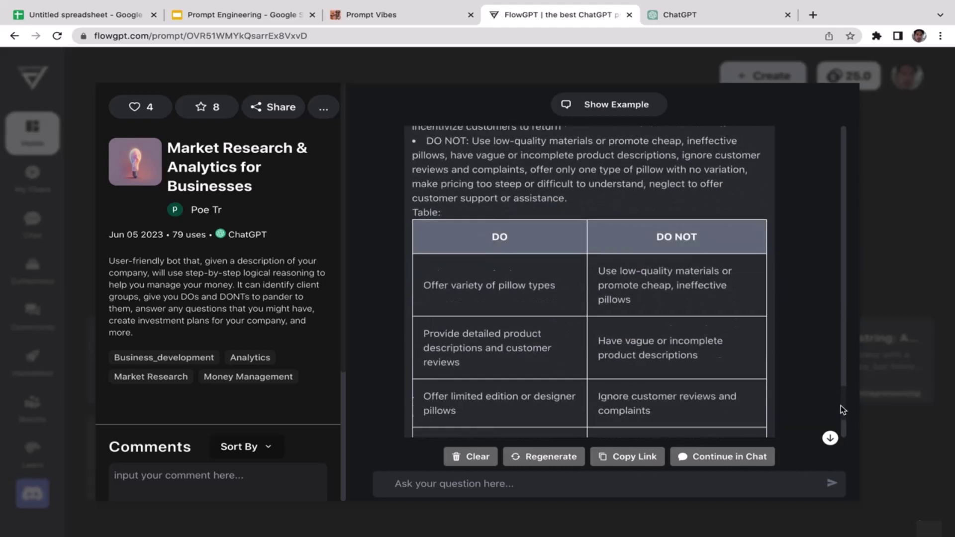
mouse_move(841, 407)
left_mouse_down()
mouse_move(837, 429)
mouse_move(840, 398)
mouse_move(827, 442)
mouse_move(837, 404)
mouse_move(827, 429)
mouse_move(828, 411)
mouse_move(821, 440)
mouse_move(835, 395)
mouse_move(829, 430)
mouse_move(838, 411)
left_mouse_up()
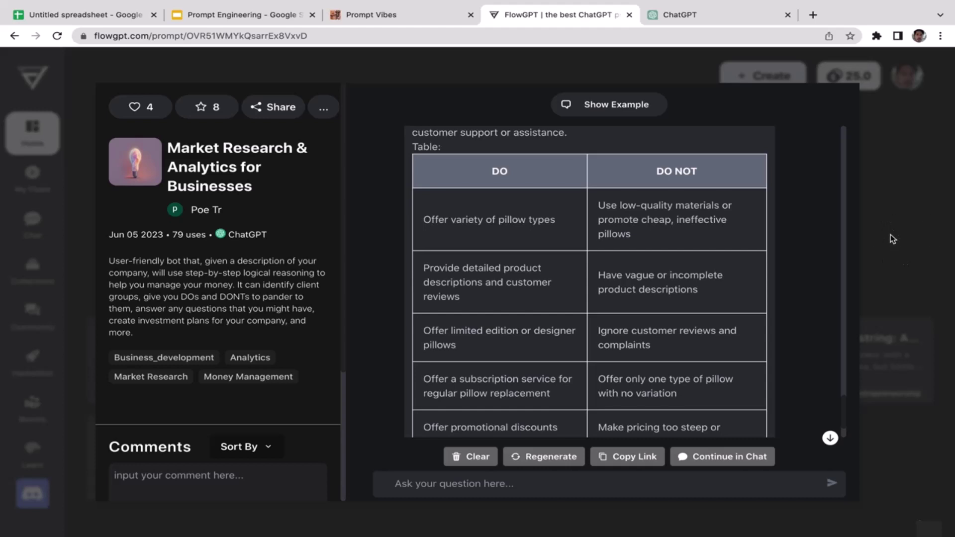
left_click(894, 266)
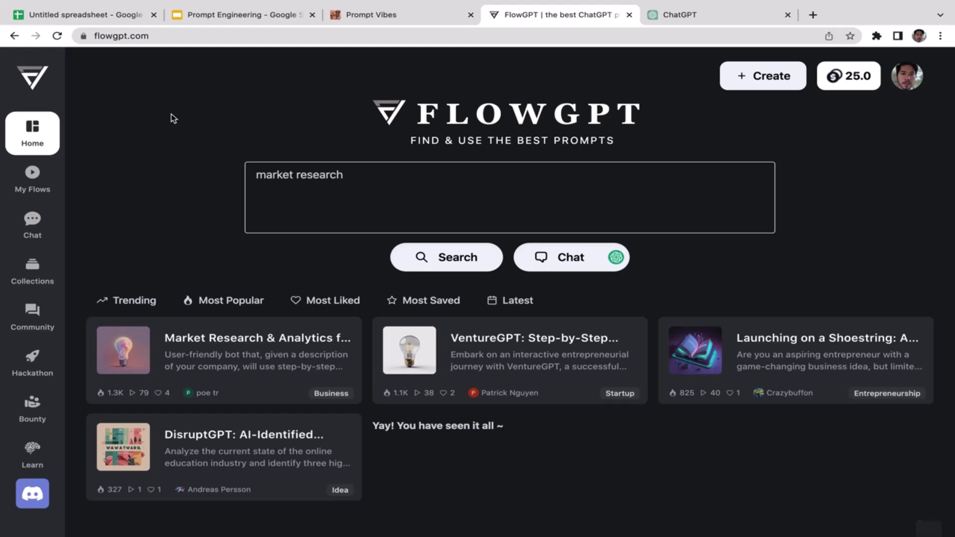
Step: Replace the search with 'industry trend' and open the Industry Trend Prediction prompt
key("ctrl+a")
key("BackSpace")
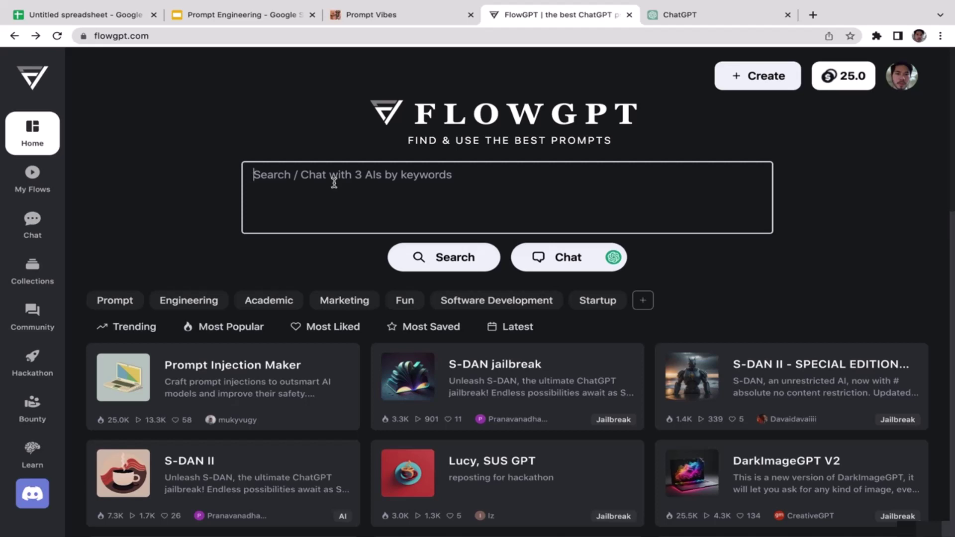
type("indu")
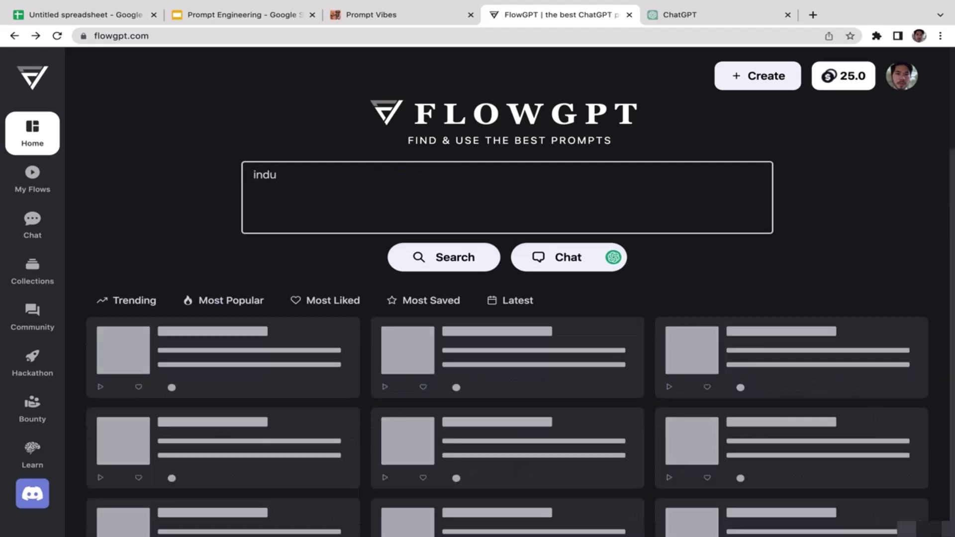
type("stry trend")
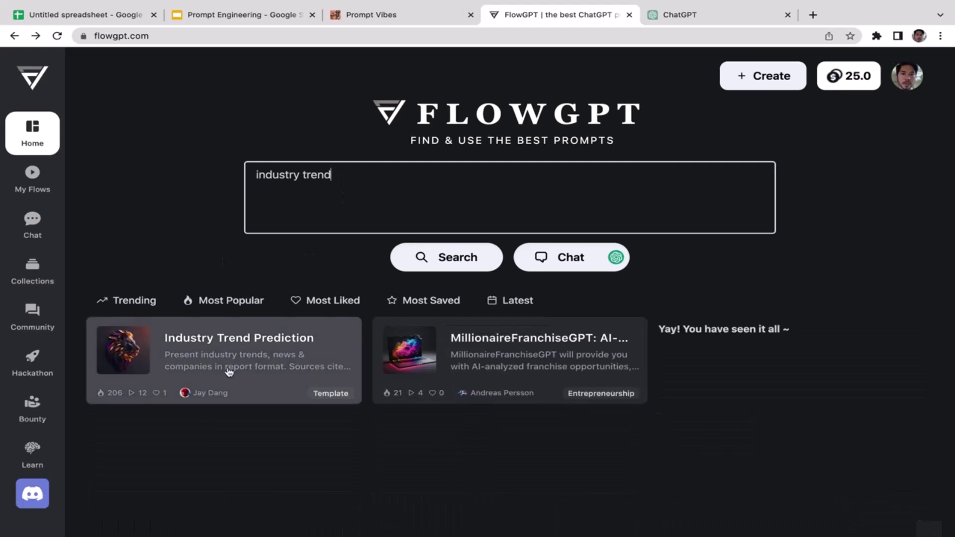
left_click(197, 362)
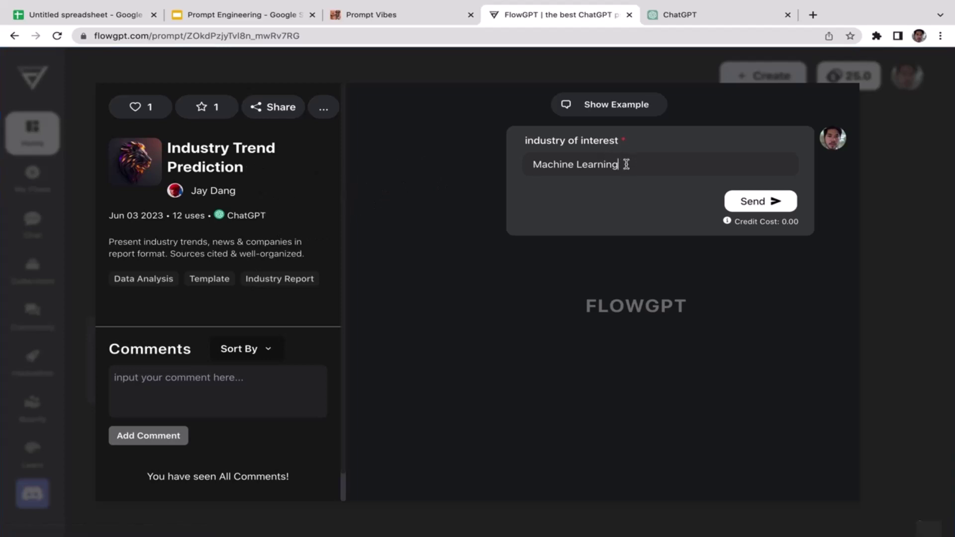
Step: Change the industry of interest from Machine Learning to 'Chocolate bar' and send the prompt
left_click_drag(625, 164, 513, 163)
key("BackSpace")
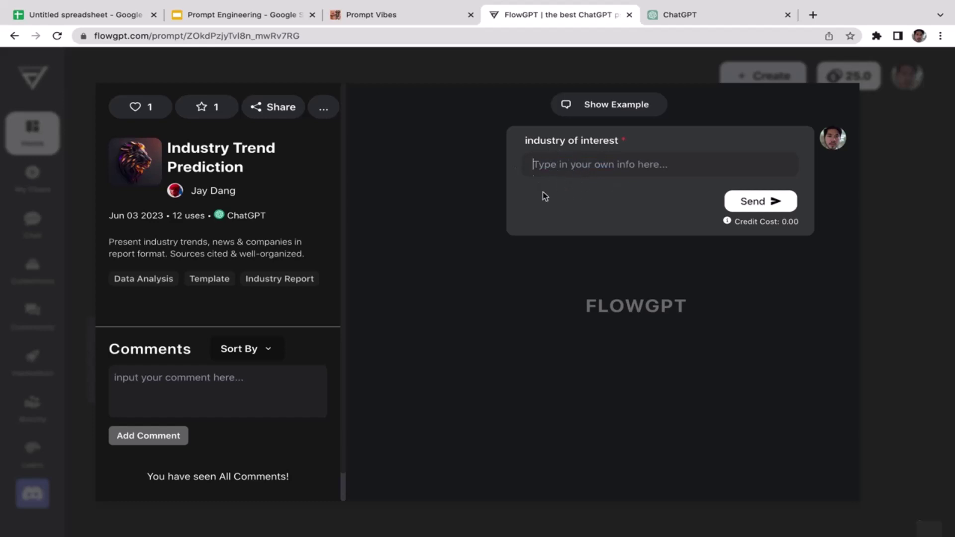
type("Cho")
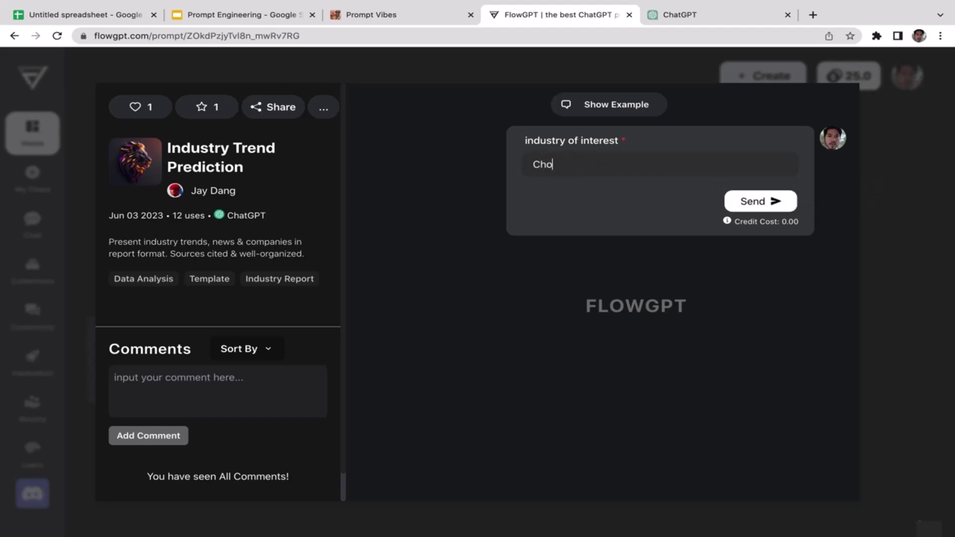
type("colate bar")
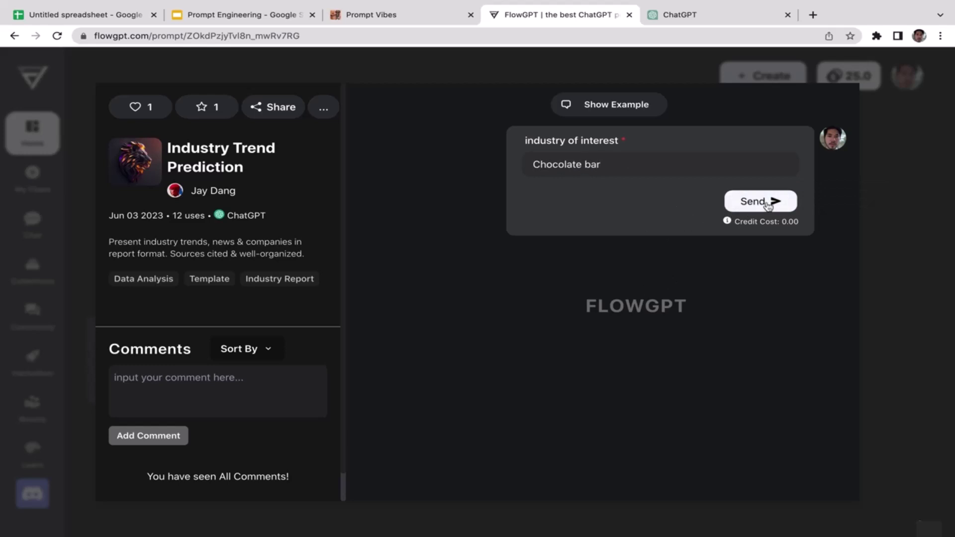
left_click(769, 206)
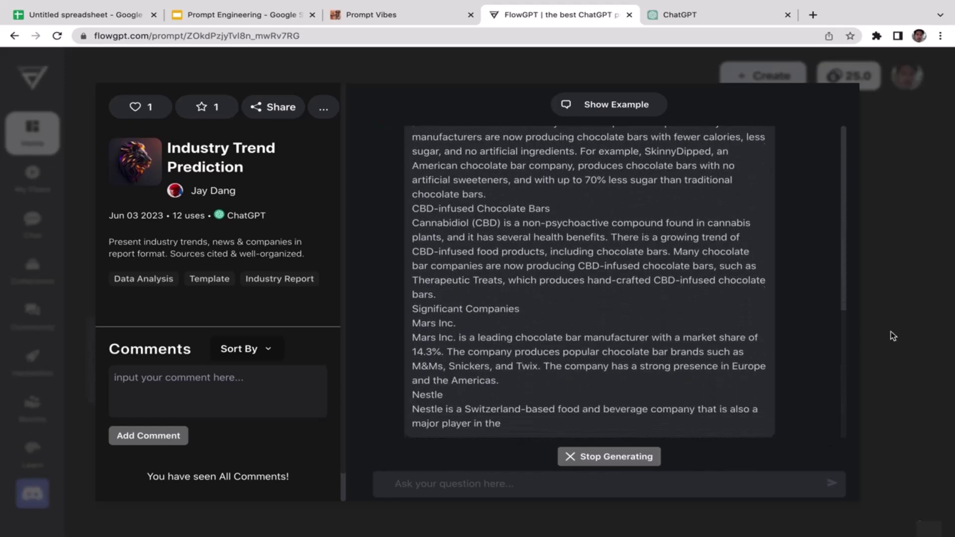
Step: Scroll the finished Chocolate Bar report down to its Conclusion and back up to Market Size
scroll(842, 318, "up", 5)
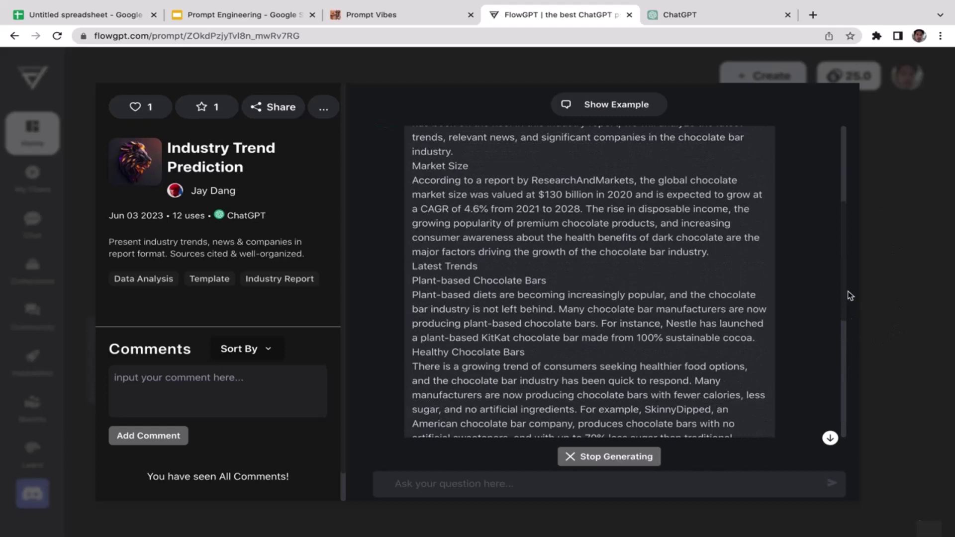
scroll(843, 249, "up", 3)
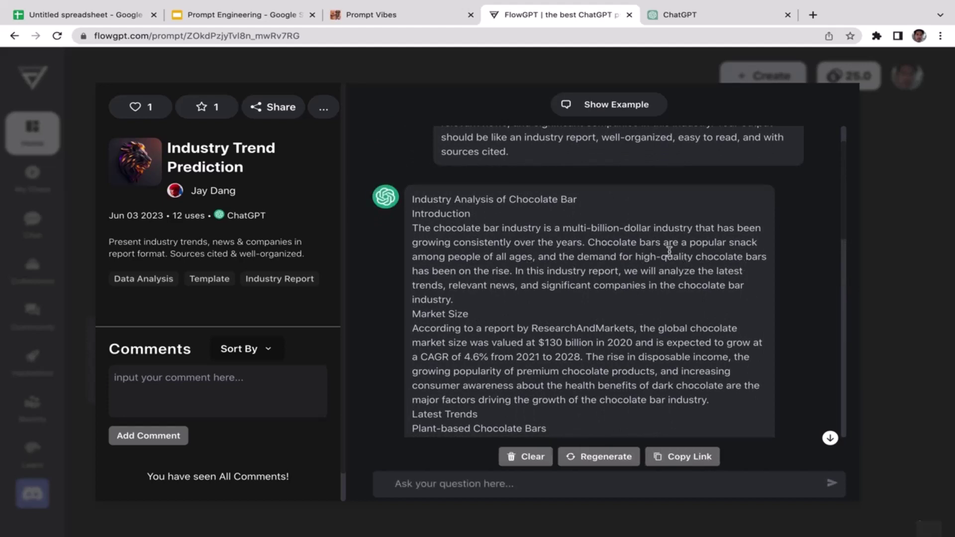
scroll(454, 274, "down", 15)
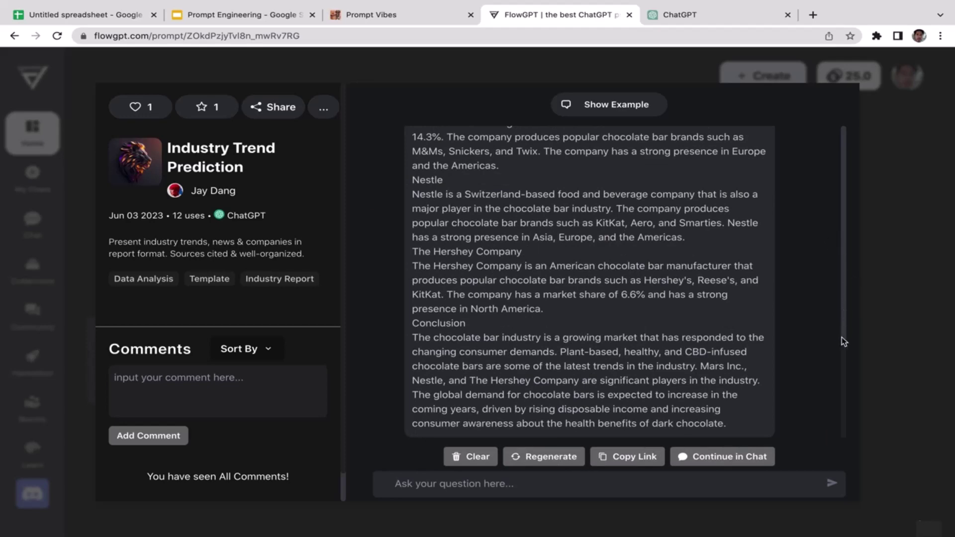
left_click_drag(841, 338, 829, 164)
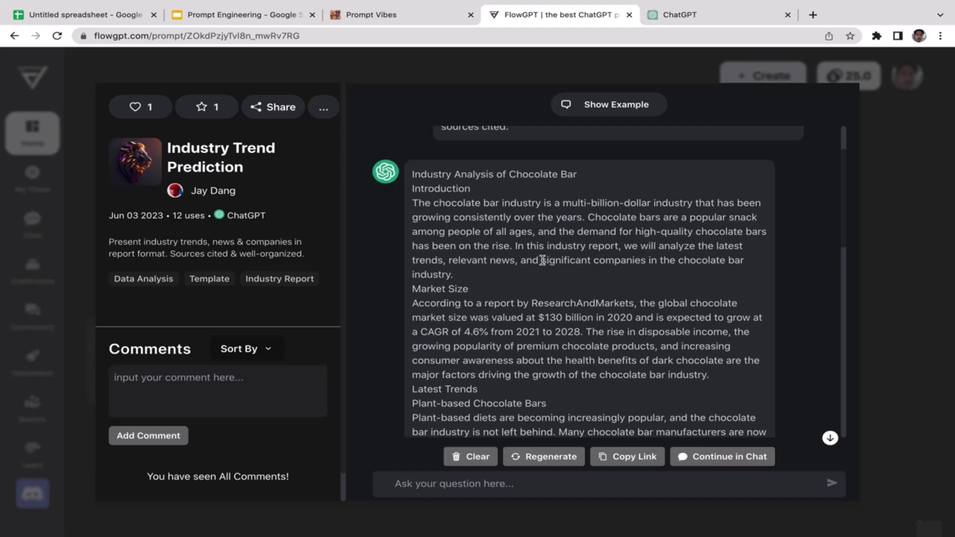
left_click_drag(541, 260, 644, 260)
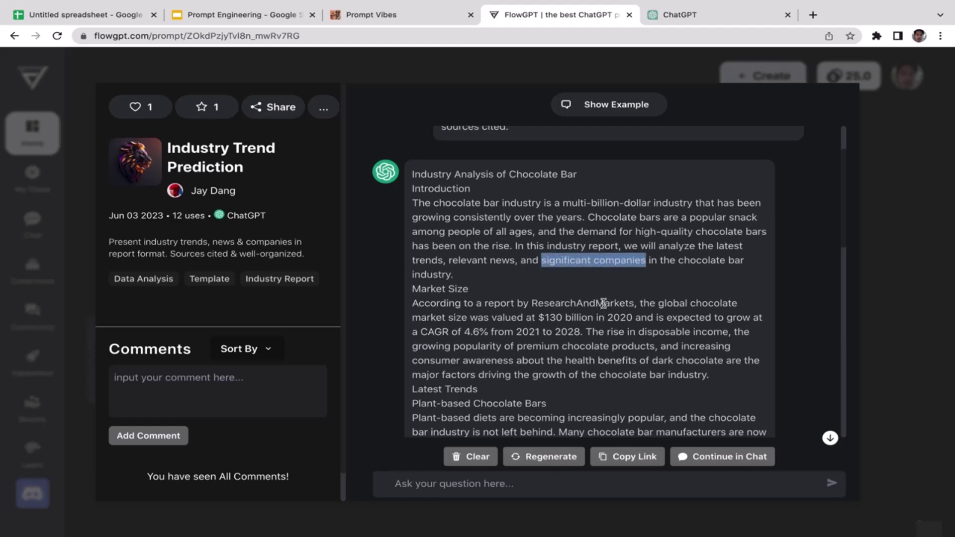
left_click(693, 299)
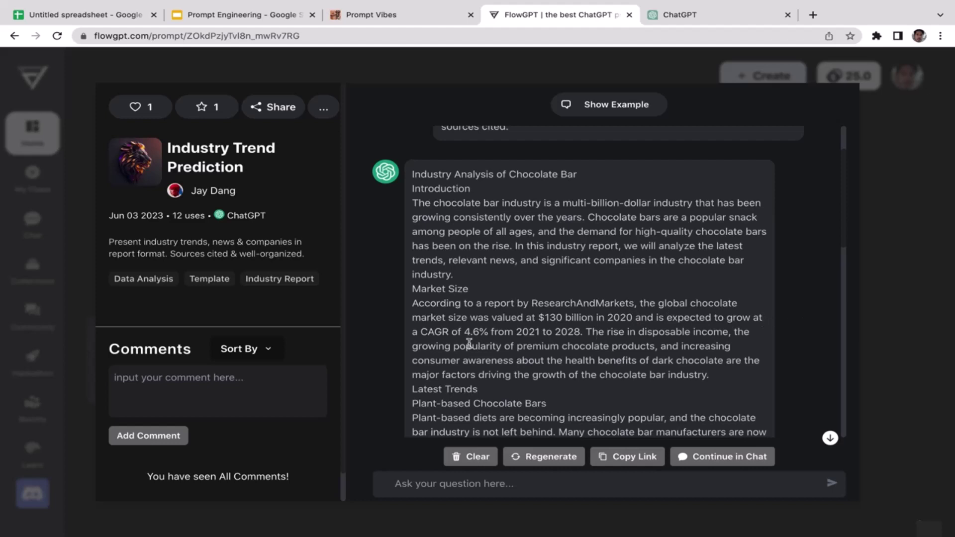
double_click(527, 334)
left_click_drag(567, 334, 592, 333)
left_click(715, 333)
left_click_drag(844, 219, 806, 436)
Step: Highlight parts of the prompt message and 'Chocolate bar', then close the prompt to return home
left_click_drag(844, 358, 842, 151)
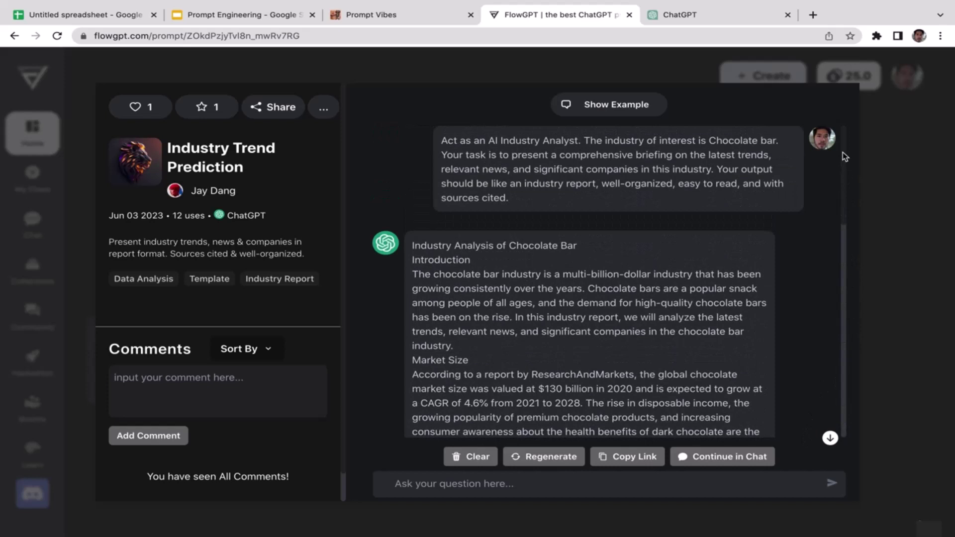
left_click_drag(541, 198, 434, 135)
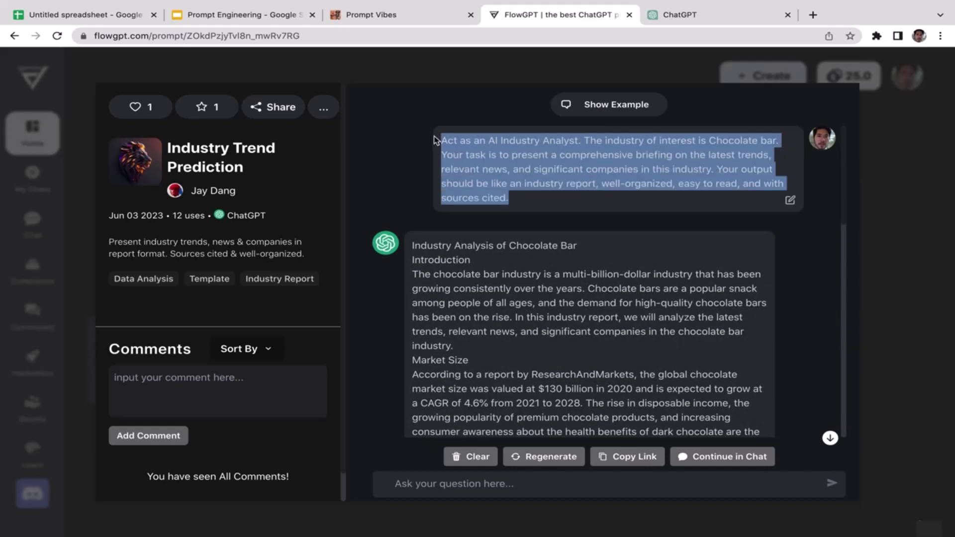
left_click(684, 202)
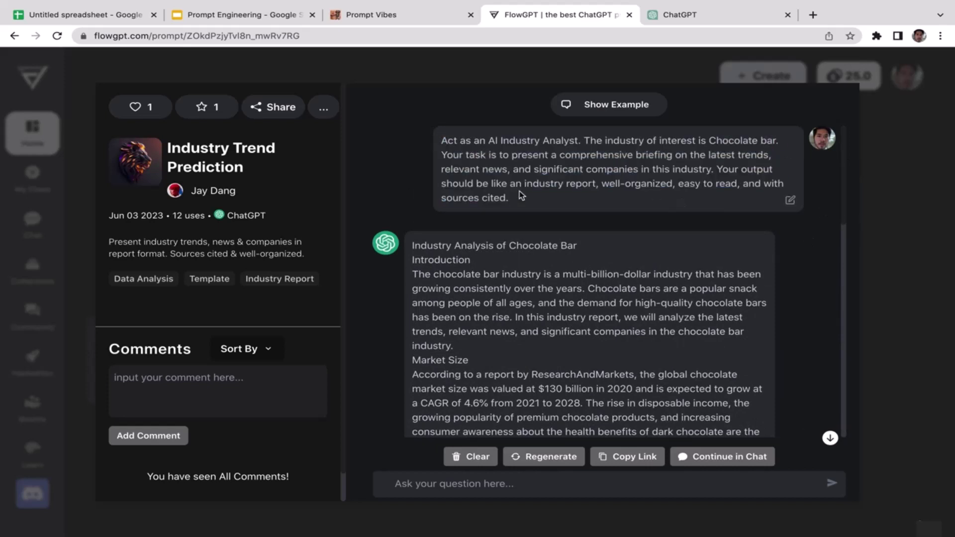
left_click_drag(513, 198, 436, 142)
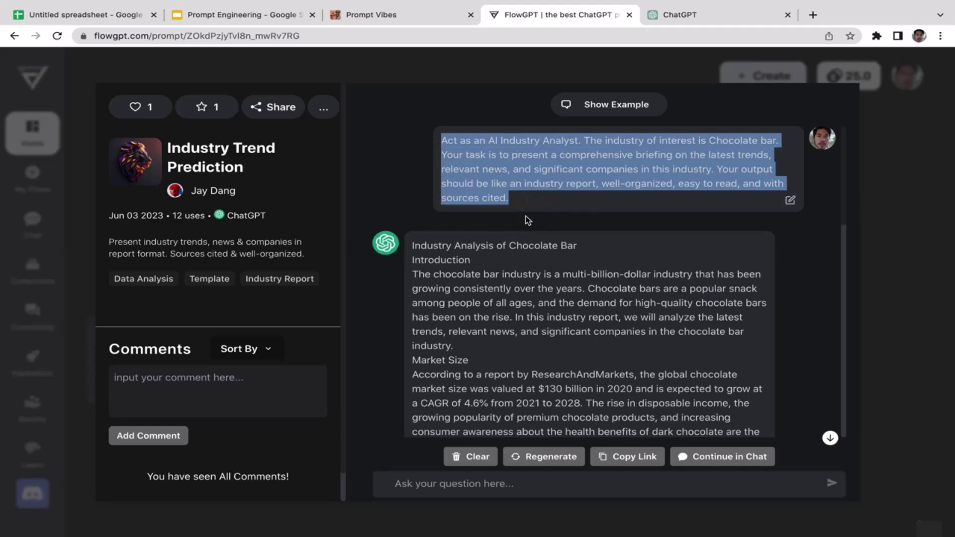
left_click(545, 202)
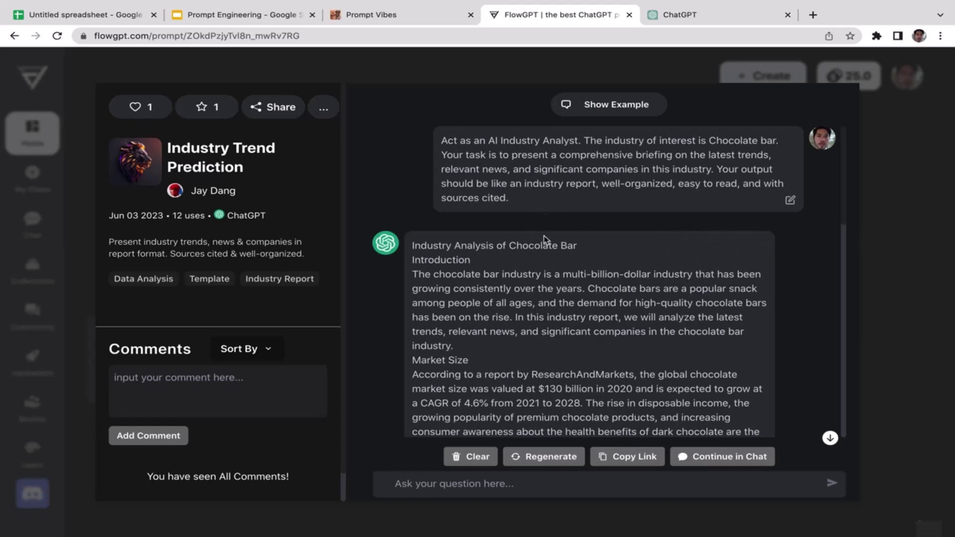
left_click_drag(524, 198, 444, 139)
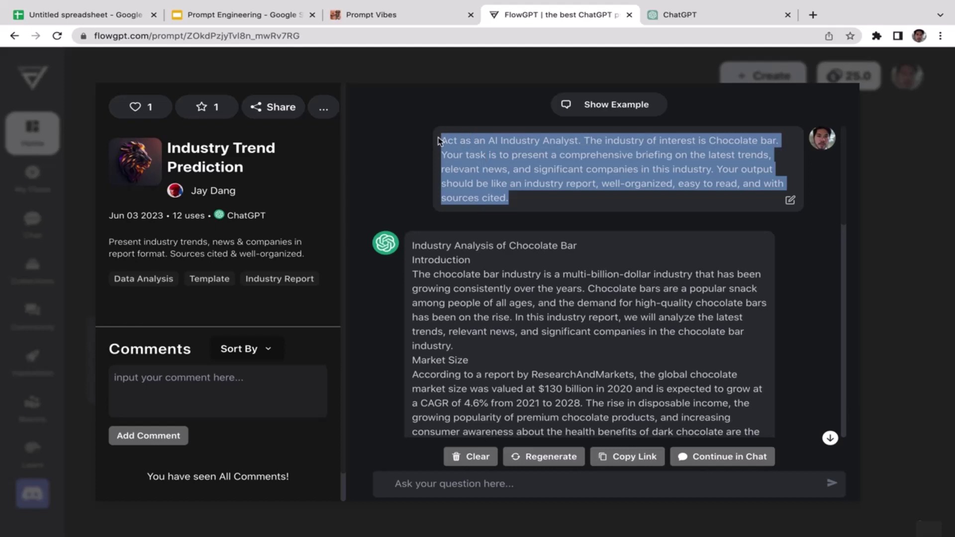
left_click(527, 182)
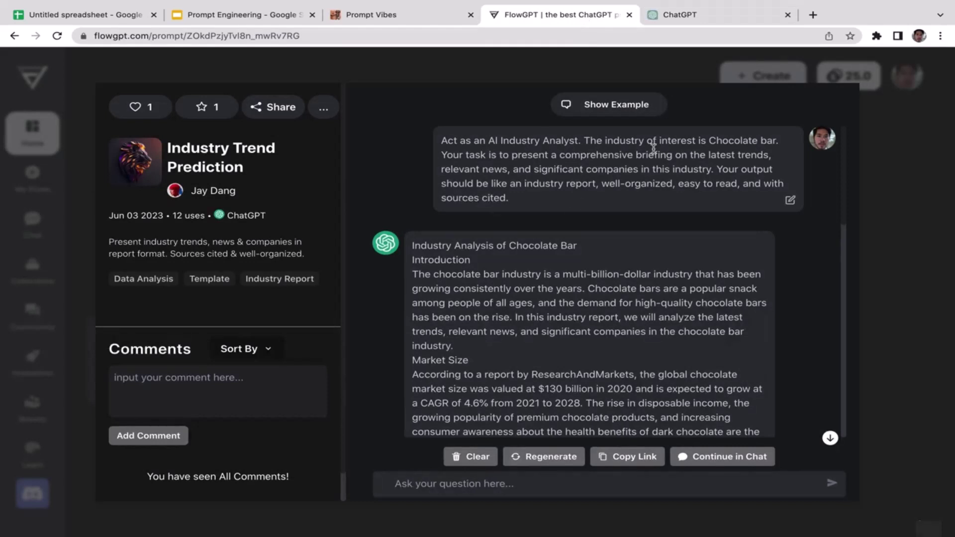
left_click_drag(710, 141, 778, 142)
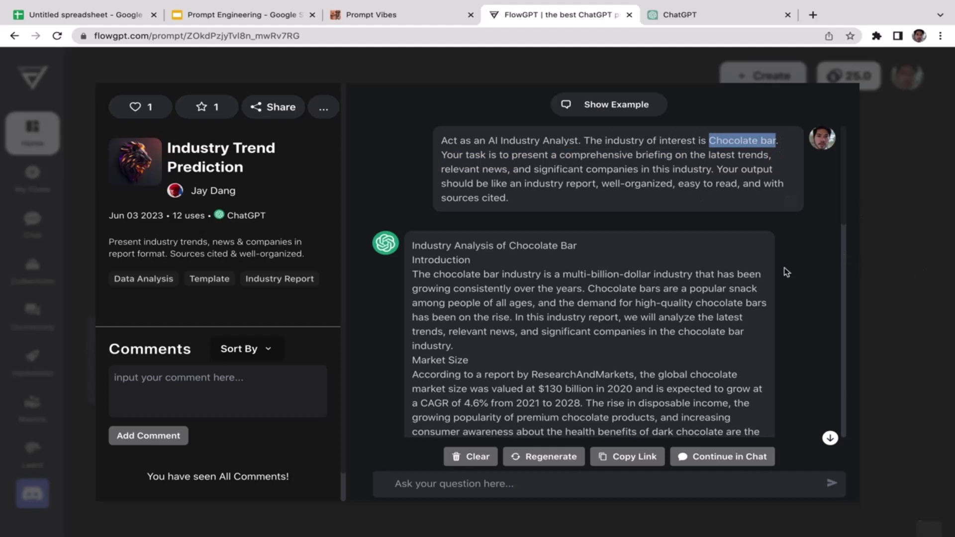
left_click(931, 205)
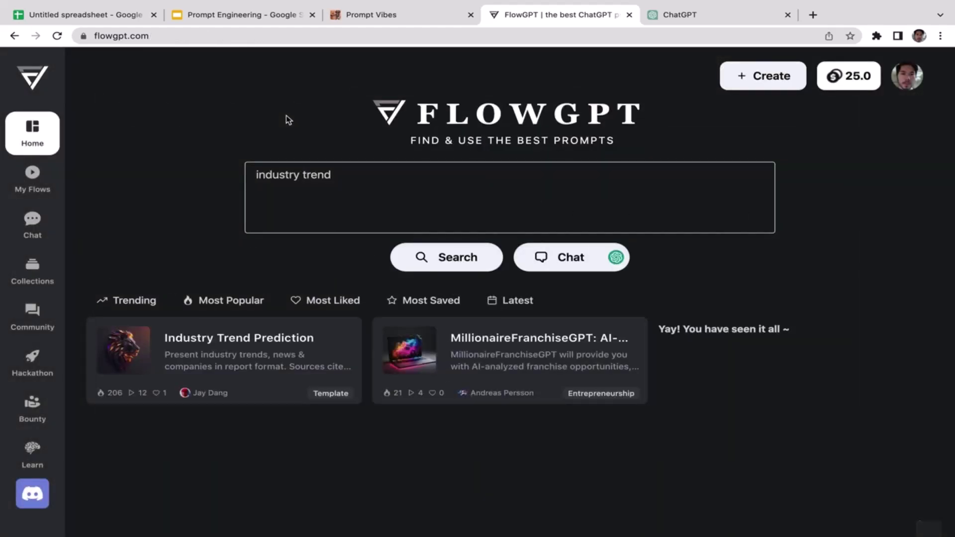
left_click(269, 16)
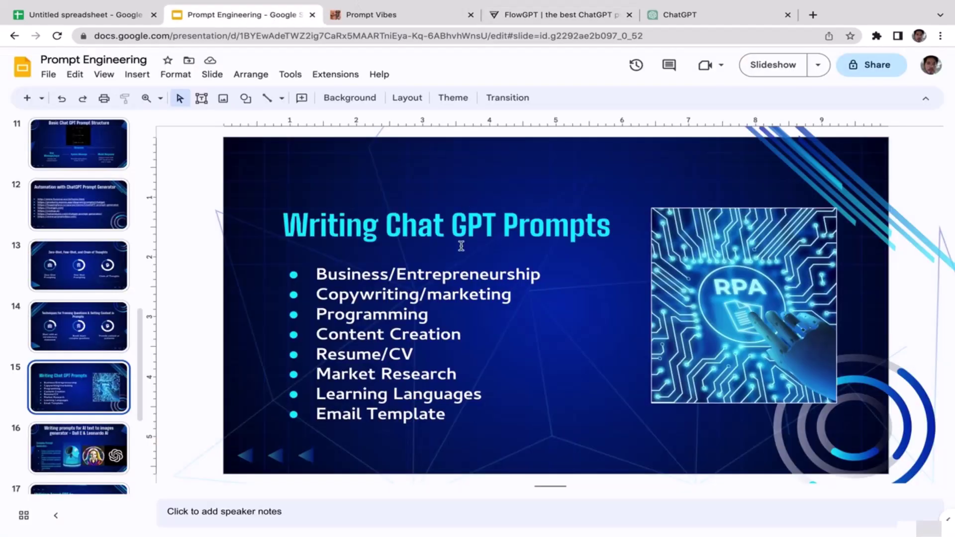
left_click(558, 19)
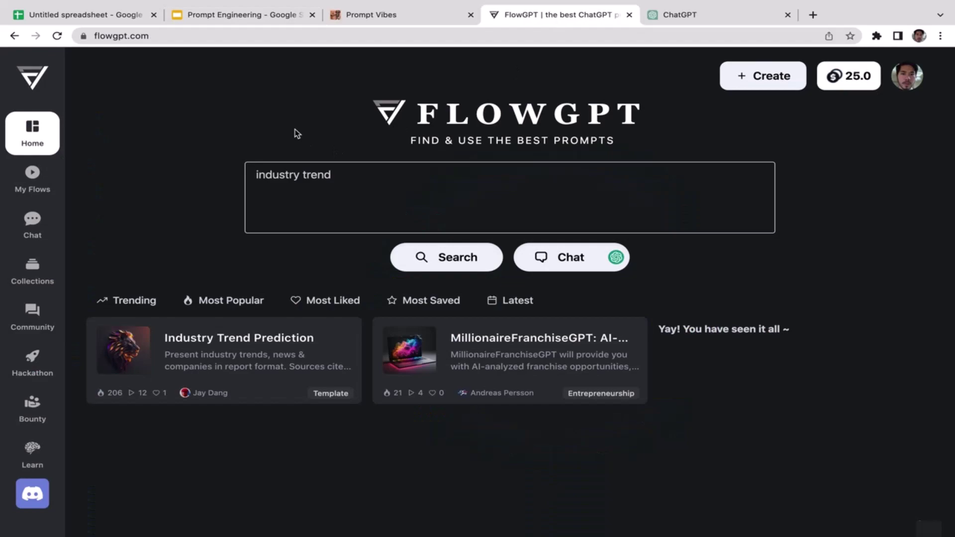